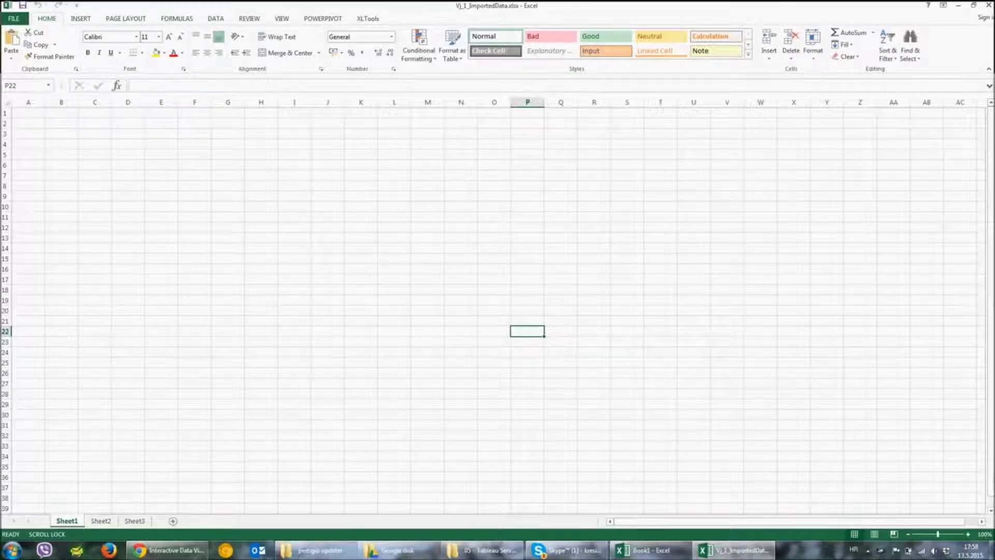
- Open the PowerPivot data model for Vj_1_ImportedData.xlsx, showing the D_MJESTO_PARTNERA table's imported data
{"action": "left_click", "coordinate": [322, 19]}
{"action": "left_click", "coordinate": [15, 41]}
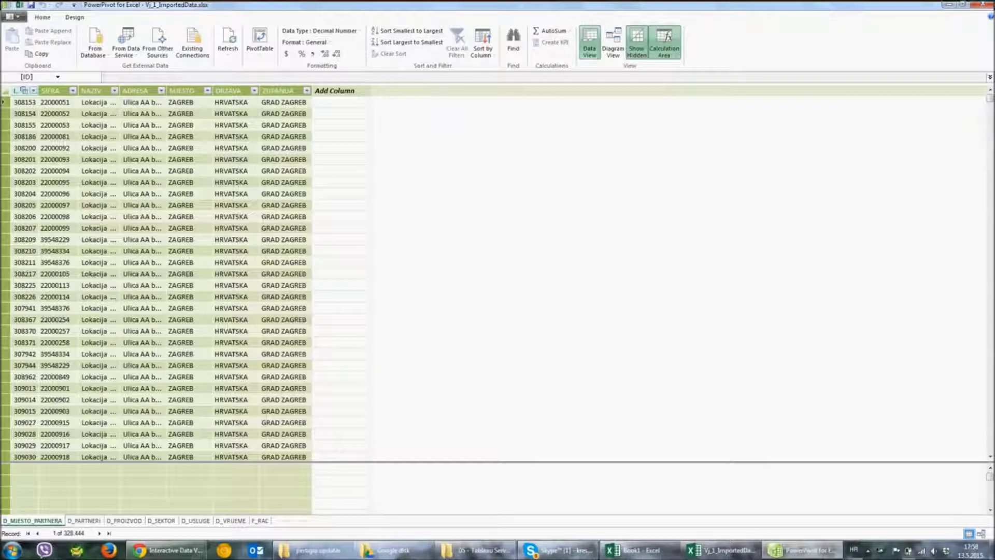
- Review the F_RAC table relationships in Diagram View, then close PowerPivot back to the workbook
{"action": "left_click", "coordinate": [613, 41]}
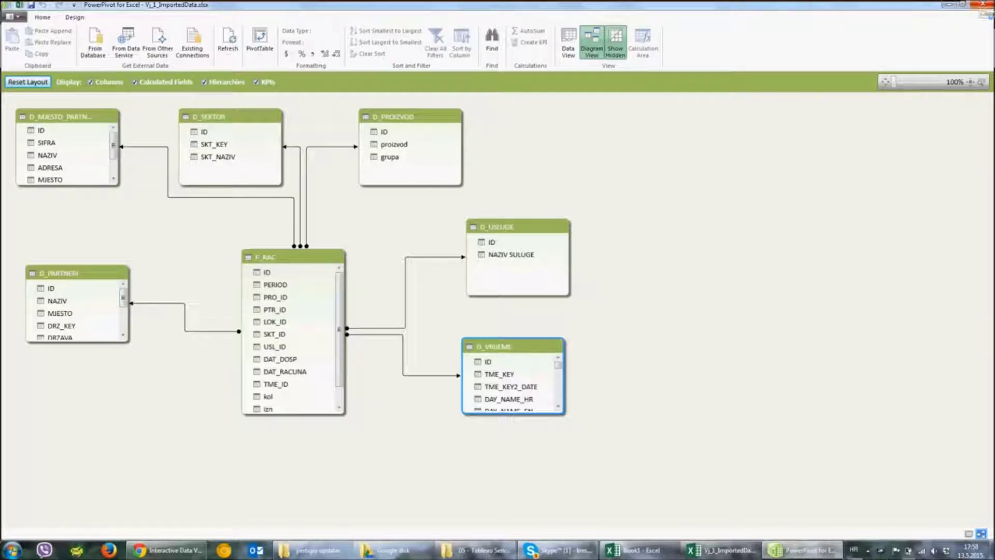
{"action": "left_click", "coordinate": [983, 4]}
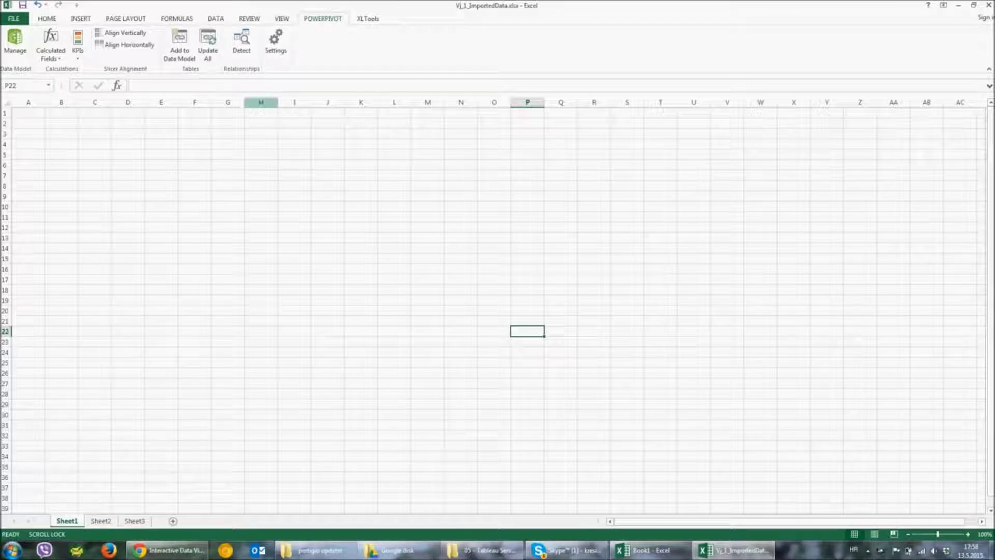
{"action": "key", "text": "alt+n"}
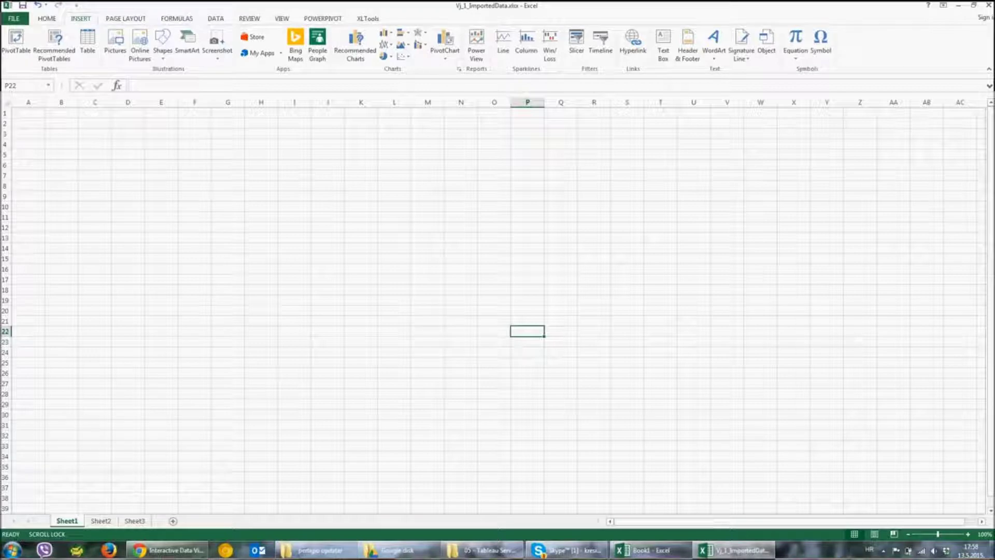
- Insert a blank Power View1 report sheet and show the F_RAC fields
{"action": "left_click", "coordinate": [476, 44]}
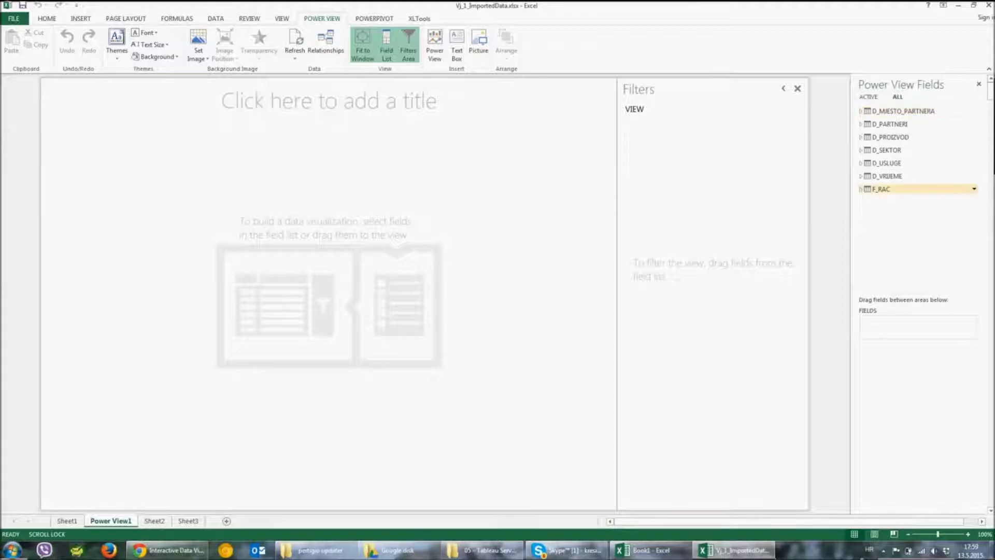
{"action": "left_click", "coordinate": [882, 189]}
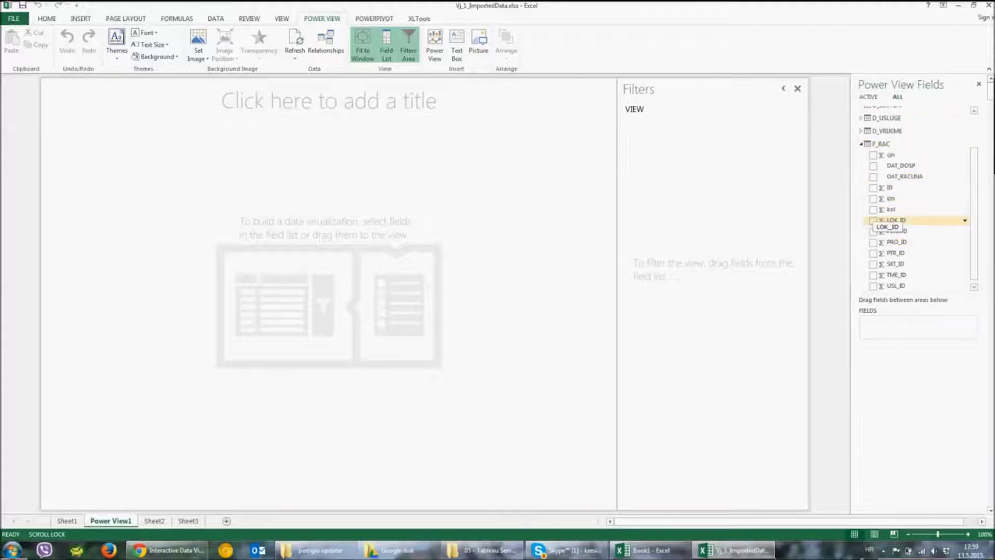
- Build a table of F_RAC izn amounts by ZUPANIJA and D_PROIZVOD grupa, with grupa before izn
{"action": "left_click", "coordinate": [873, 199]}
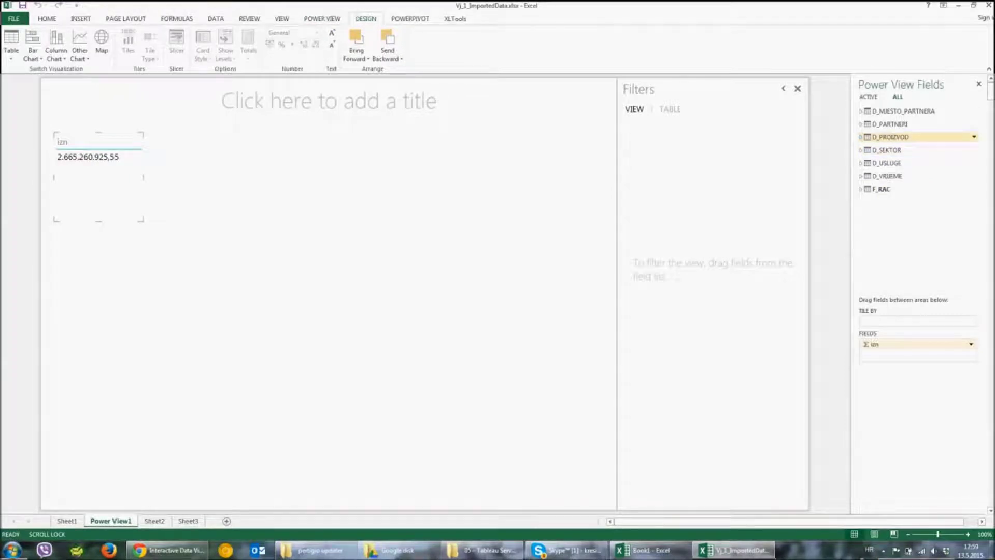
{"action": "left_click", "coordinate": [891, 137]}
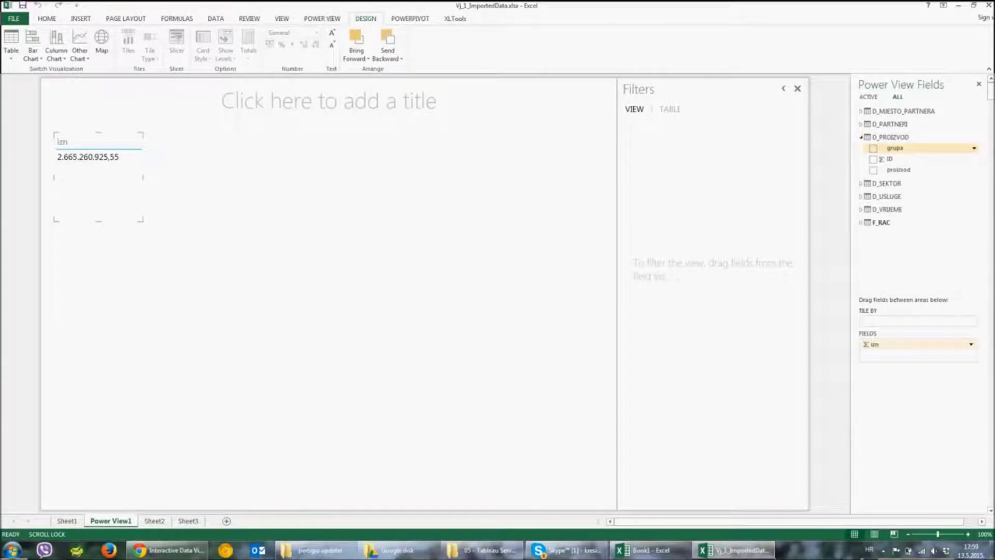
{"action": "left_click", "coordinate": [874, 149]}
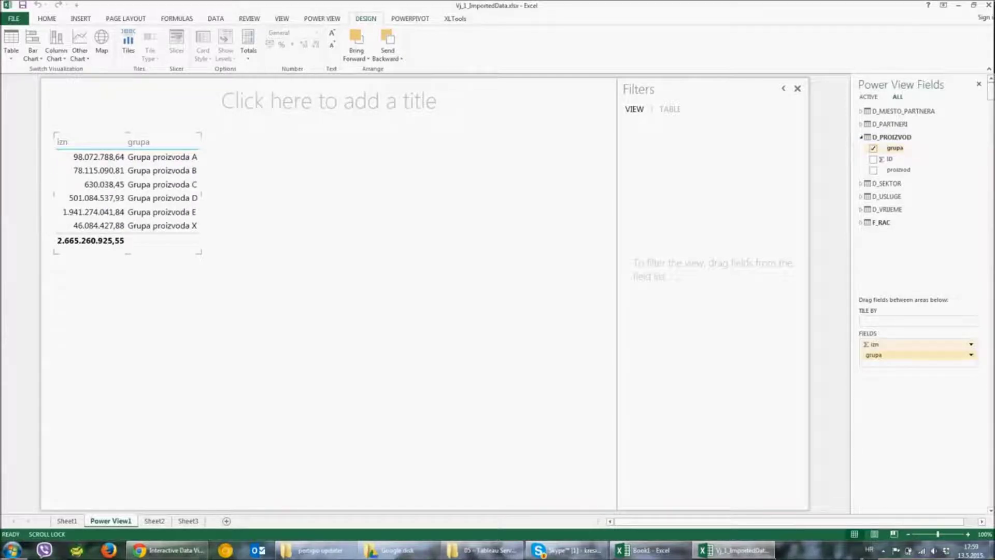
{"action": "left_click_drag", "start_coordinate": [881, 354], "coordinate": [882, 343]}
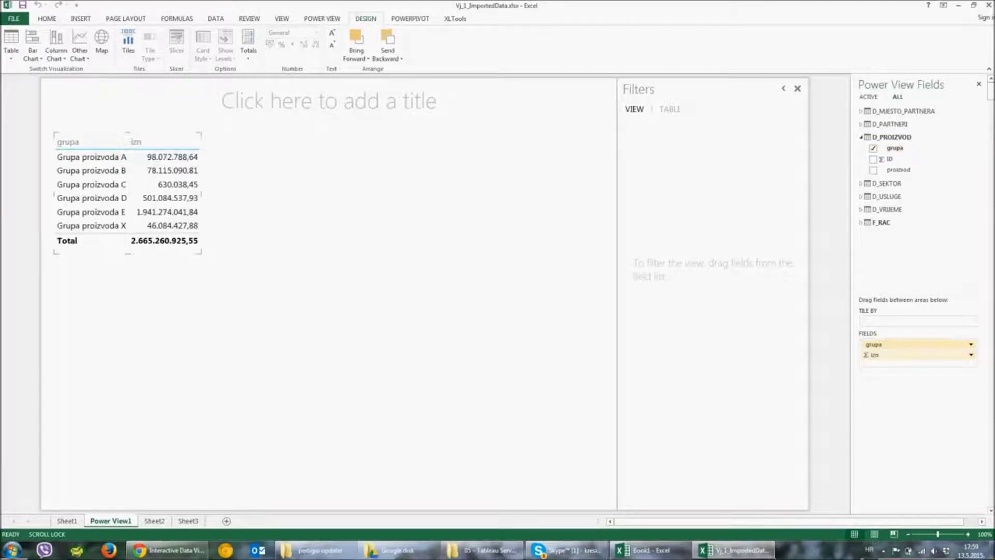
{"action": "left_click", "coordinate": [892, 111]}
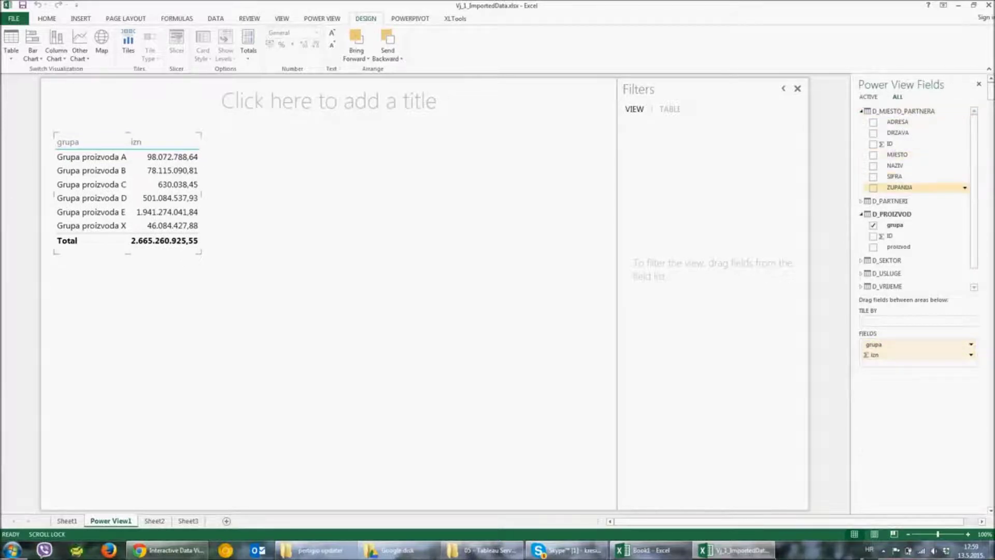
{"action": "left_click_drag", "start_coordinate": [899, 188], "coordinate": [876, 343]}
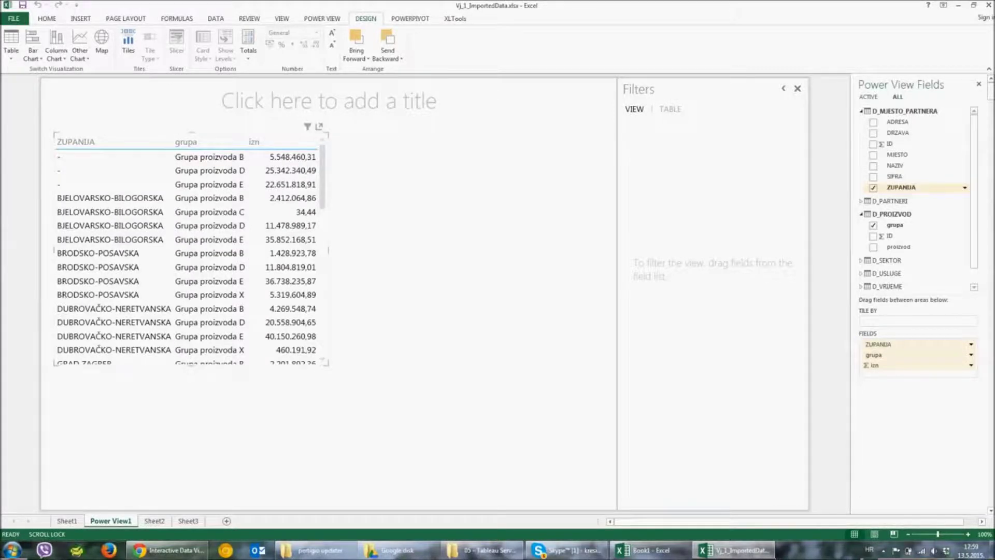
- Move the county table into the canvas and widen it toward the left edge
{"action": "left_click_drag", "start_coordinate": [191, 133], "coordinate": [298, 139]}
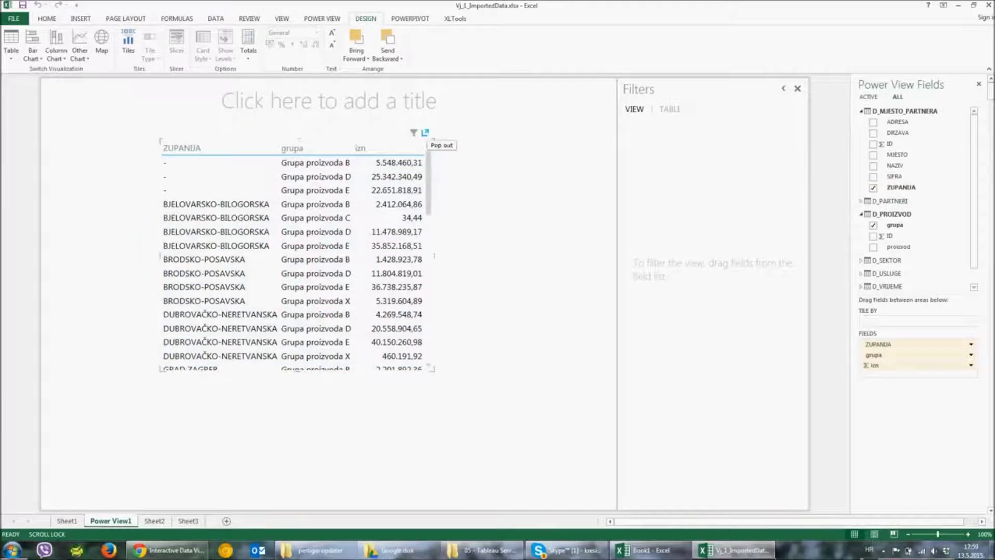
{"action": "left_click", "coordinate": [425, 133]}
{"action": "left_click", "coordinate": [607, 85]}
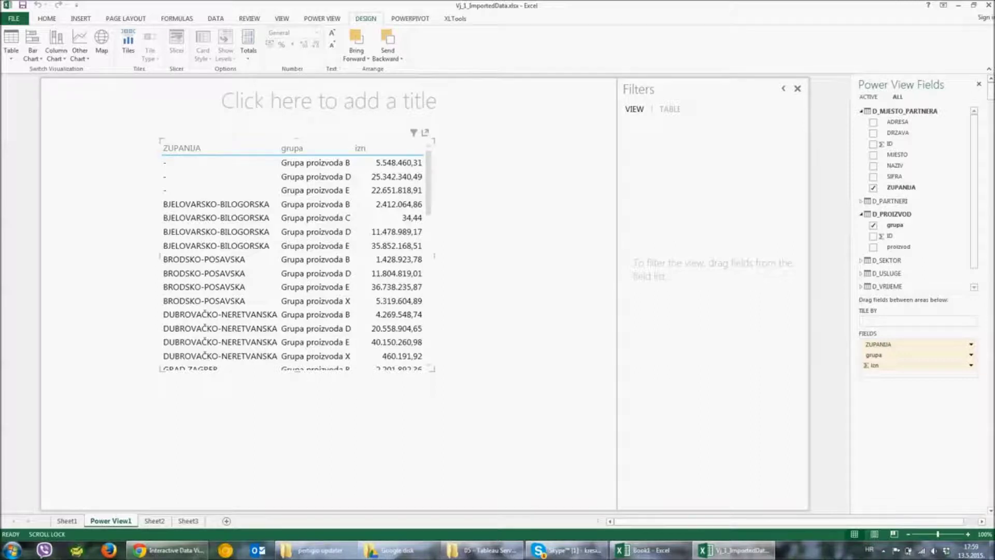
{"action": "left_click_drag", "start_coordinate": [162, 139], "coordinate": [65, 127]}
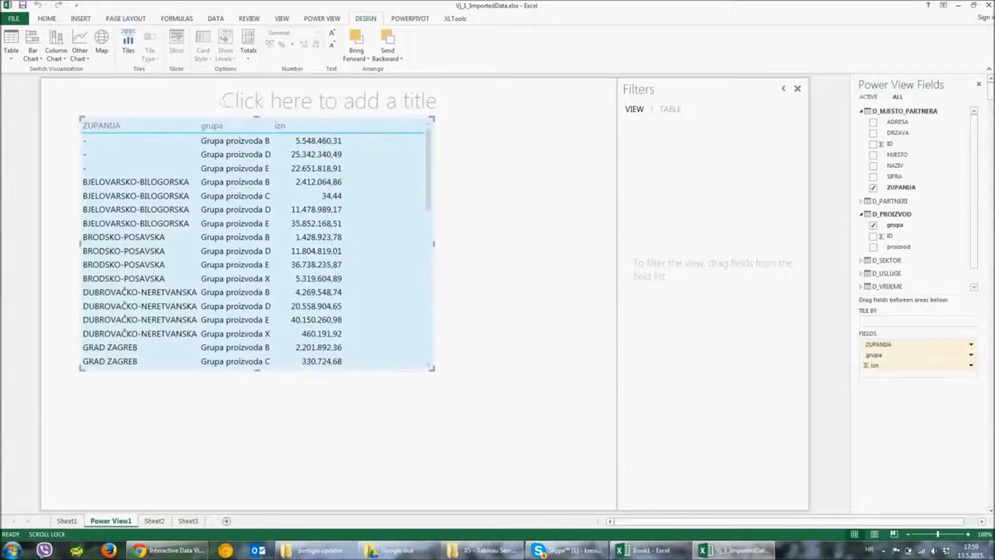
{"action": "key", "text": "Escape"}
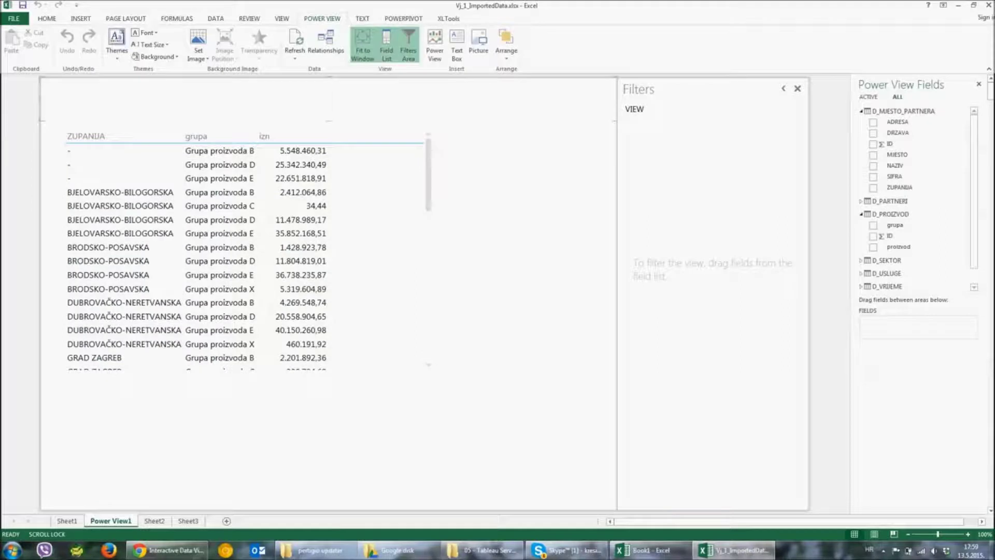
- Title the report 'Naslov izvještaja' above the county table
{"action": "type", "text": "Naslov izvještaja"}
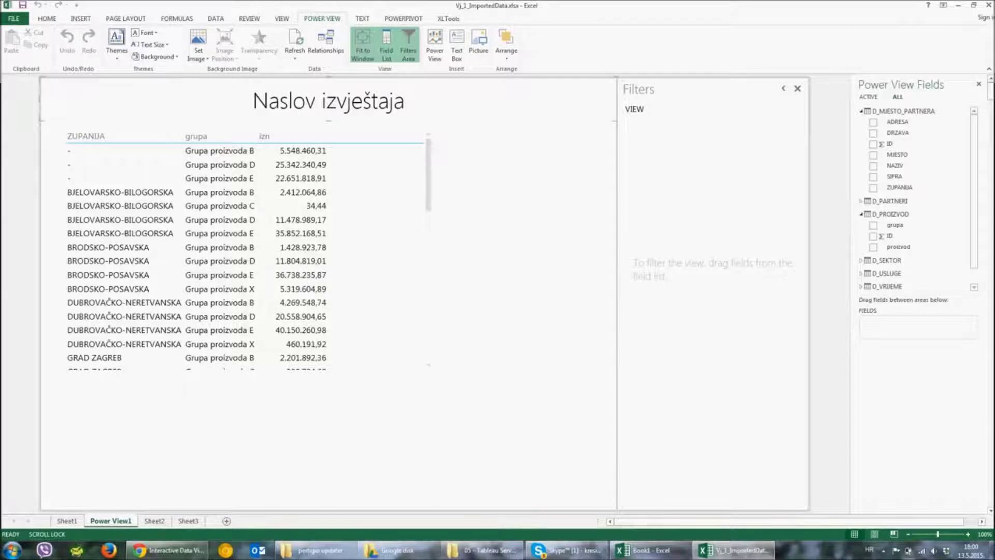
{"action": "left_click", "coordinate": [125, 151]}
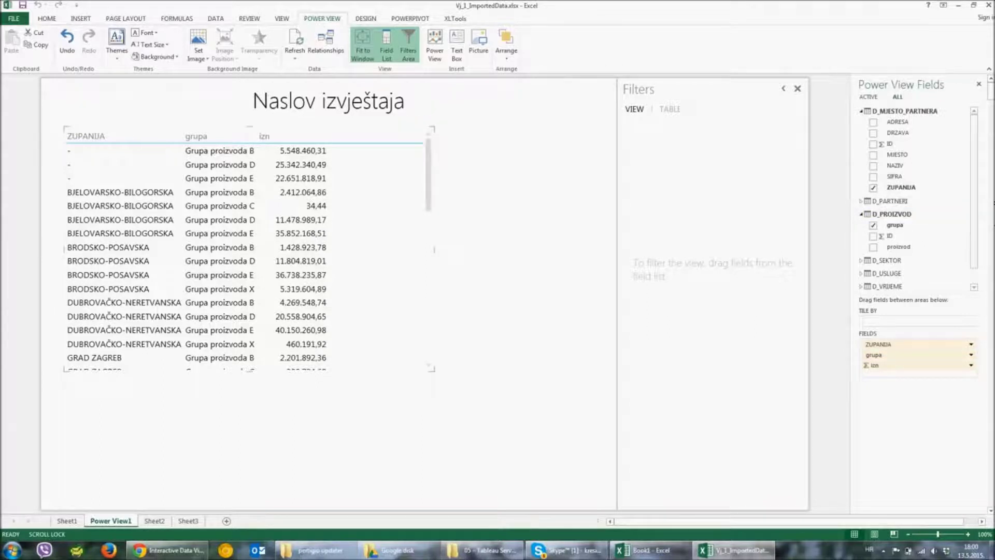
{"action": "scroll", "coordinate": [914, 197], "scroll_direction": "down", "scroll_amount": 1}
{"action": "key", "text": "Escape"}
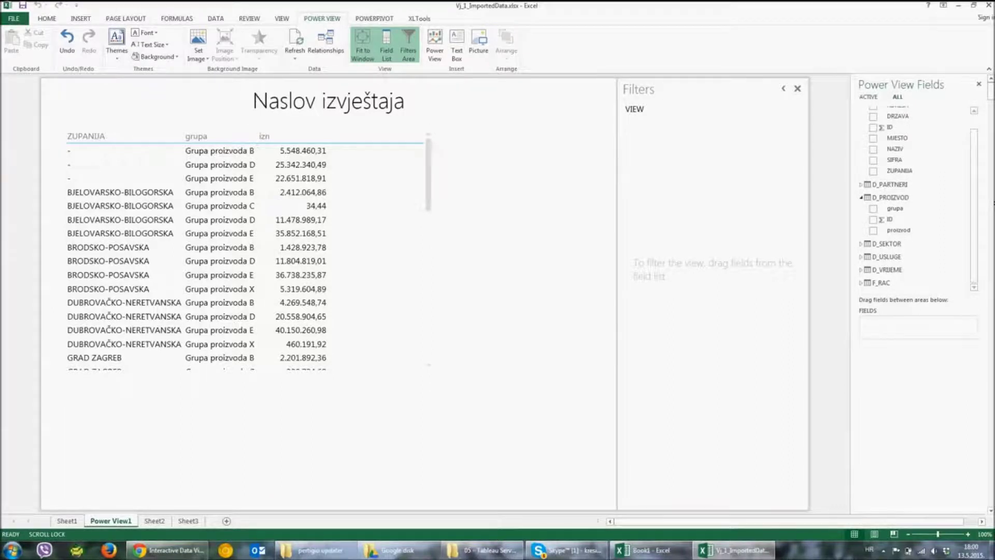
{"action": "left_click", "coordinate": [881, 283]}
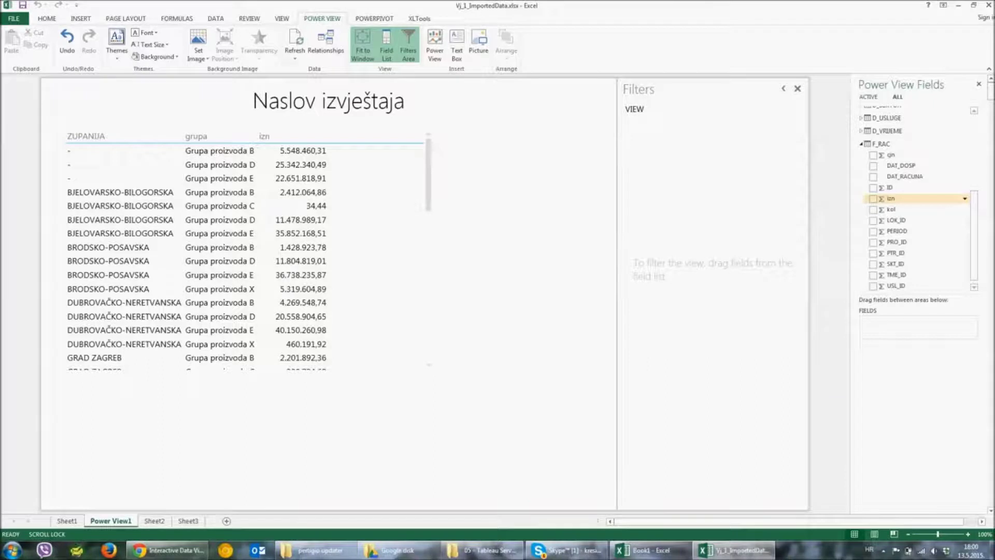
- Create a second izn table broken down by D_USLUGE's NAZIV SULUGE service names
{"action": "left_click_drag", "start_coordinate": [890, 198], "coordinate": [907, 331]}
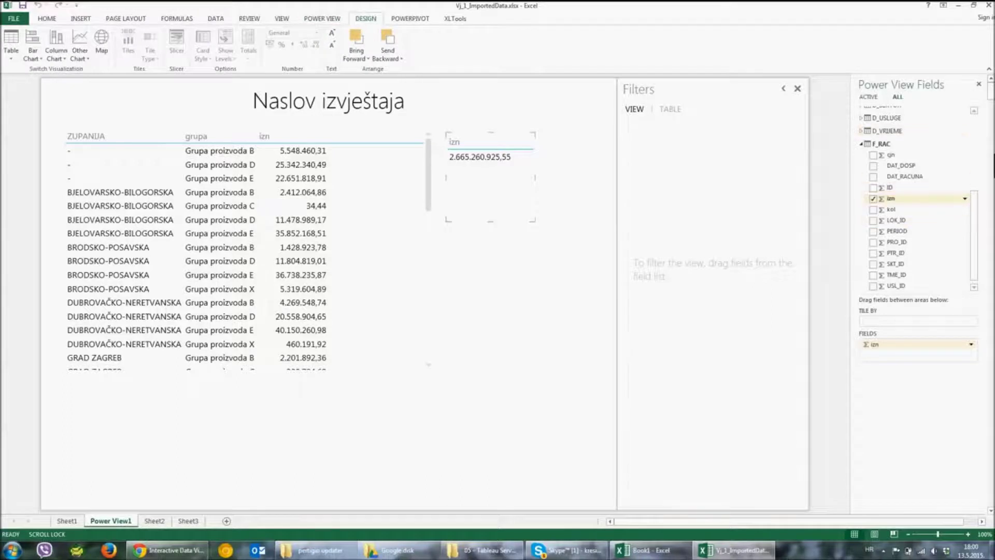
{"action": "left_click", "coordinate": [887, 131]}
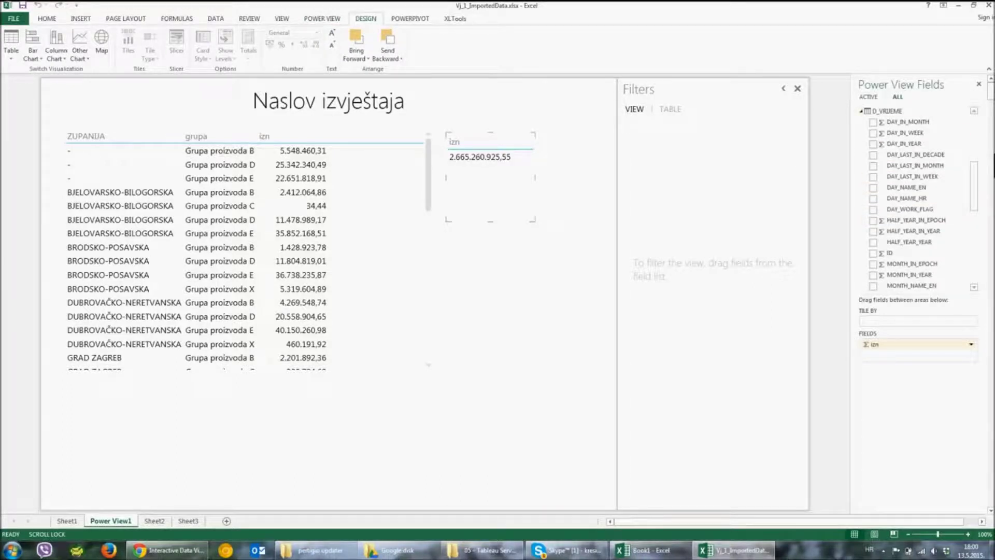
{"action": "left_click", "coordinate": [888, 111]}
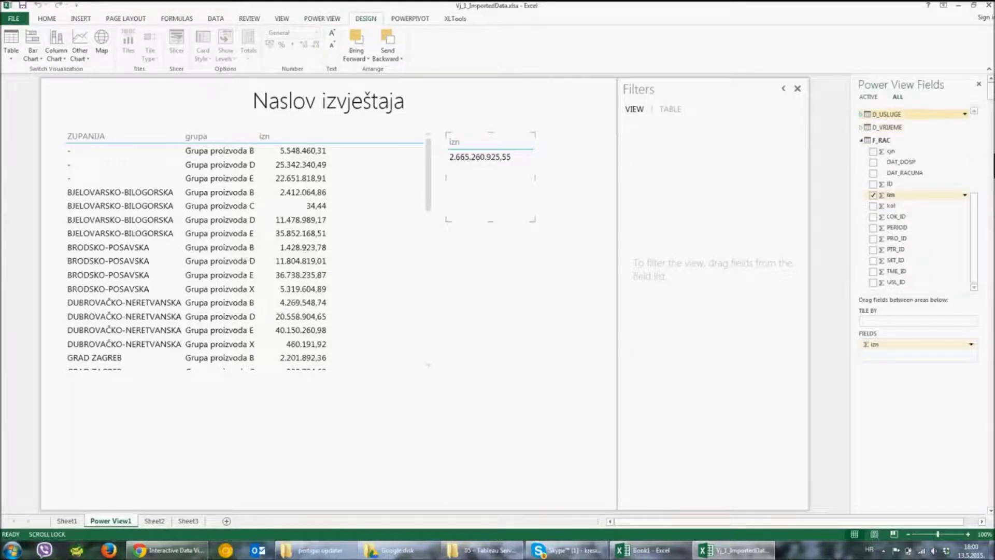
{"action": "left_click", "coordinate": [887, 114]}
{"action": "mouse_move", "coordinate": [907, 133]}
{"action": "left_mouse_down"}
{"action": "mouse_move", "coordinate": [915, 317]}
{"action": "mouse_move", "coordinate": [891, 345]}
{"action": "left_mouse_up"}
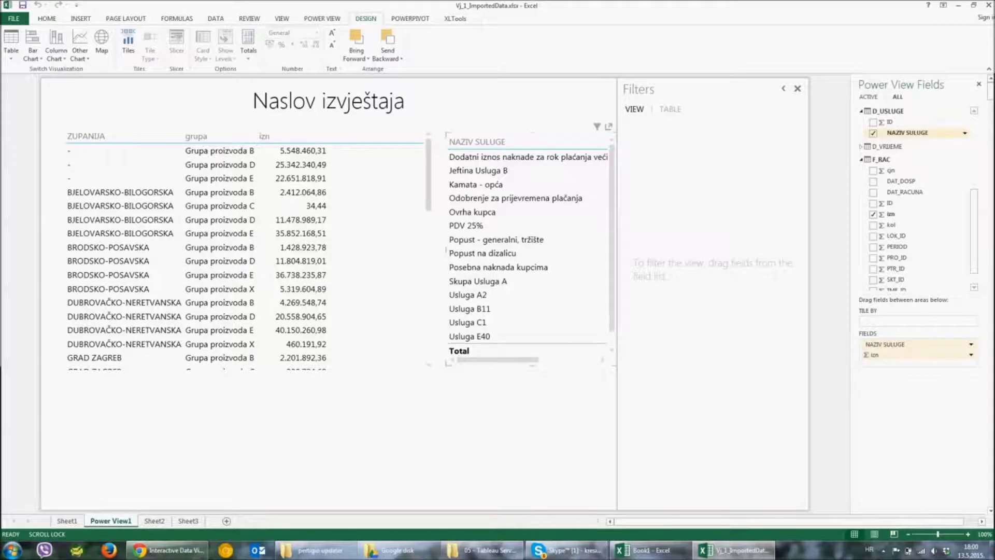
- Place the services table beside the county table and make the county table a matrix with subtotals
{"action": "left_click_drag", "start_coordinate": [528, 133], "coordinate": [515, 137]}
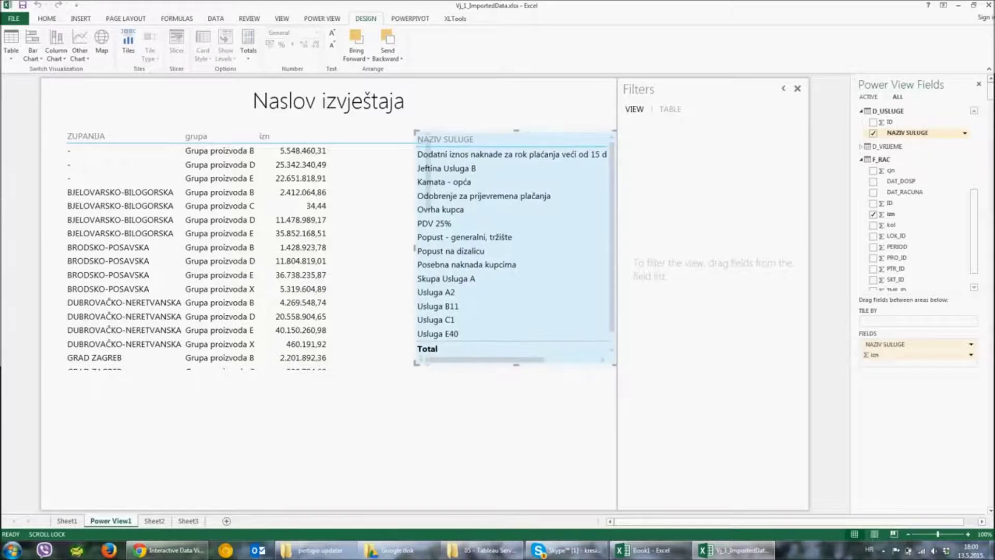
{"action": "scroll", "coordinate": [518, 254], "scroll_direction": "right", "scroll_amount": 1}
{"action": "scroll", "coordinate": [519, 254], "scroll_direction": "right", "scroll_amount": 3}
{"action": "left_click", "coordinate": [293, 234]}
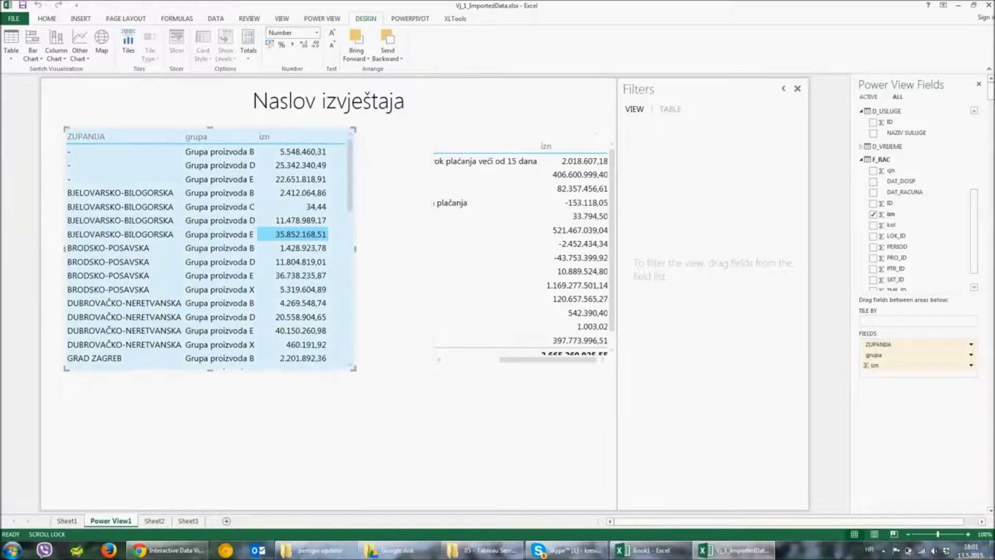
{"action": "left_click", "coordinate": [485, 160]}
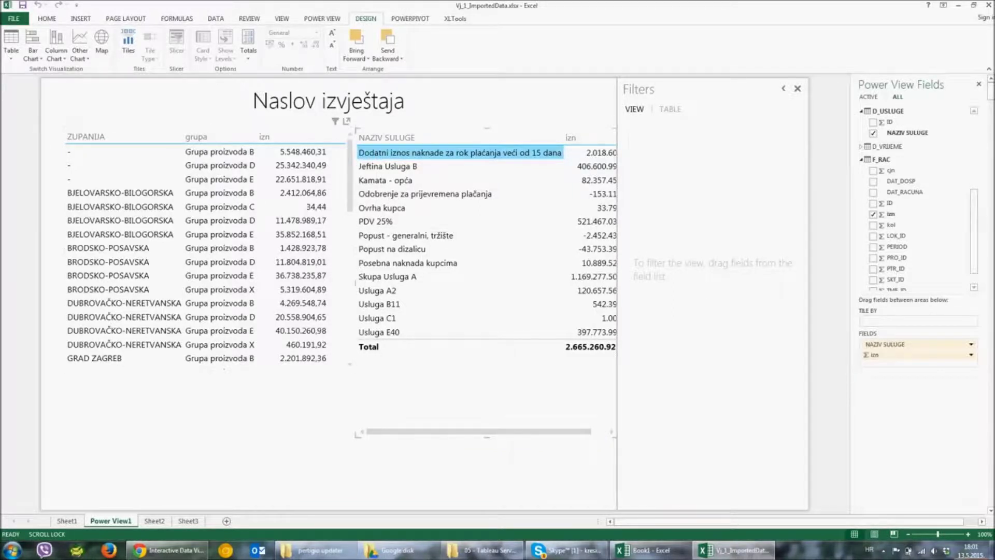
{"action": "left_click", "coordinate": [207, 366]}
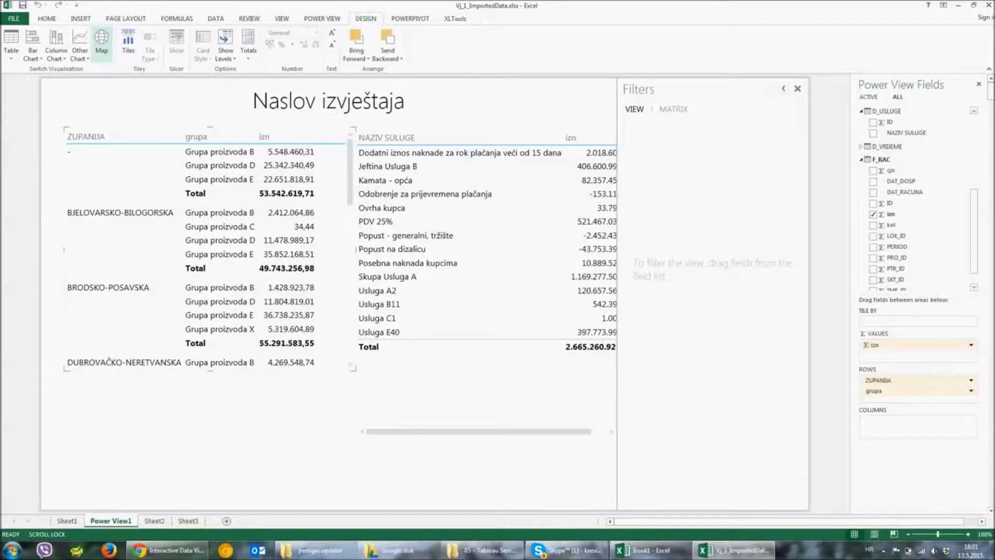
- Convert the county matrix to a map with ZUPANIJA as locations and grupa colouring removed
{"action": "left_click", "coordinate": [102, 44]}
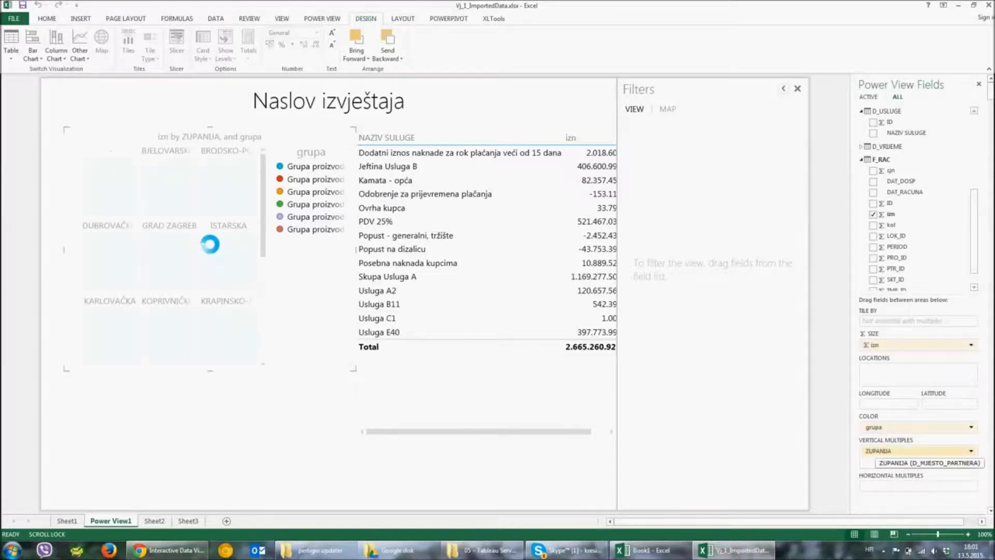
{"action": "left_click_drag", "start_coordinate": [881, 451], "coordinate": [909, 377]}
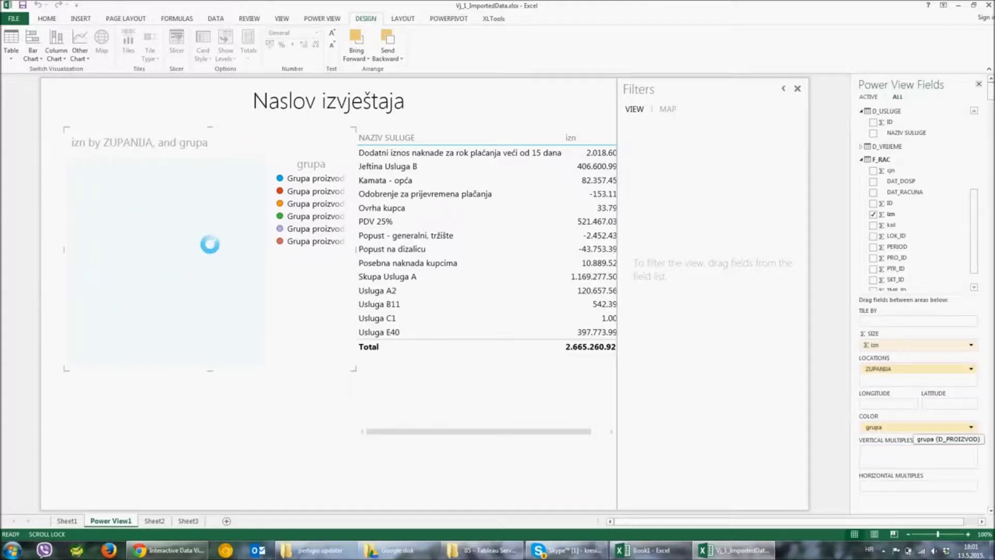
{"action": "left_click", "coordinate": [971, 427]}
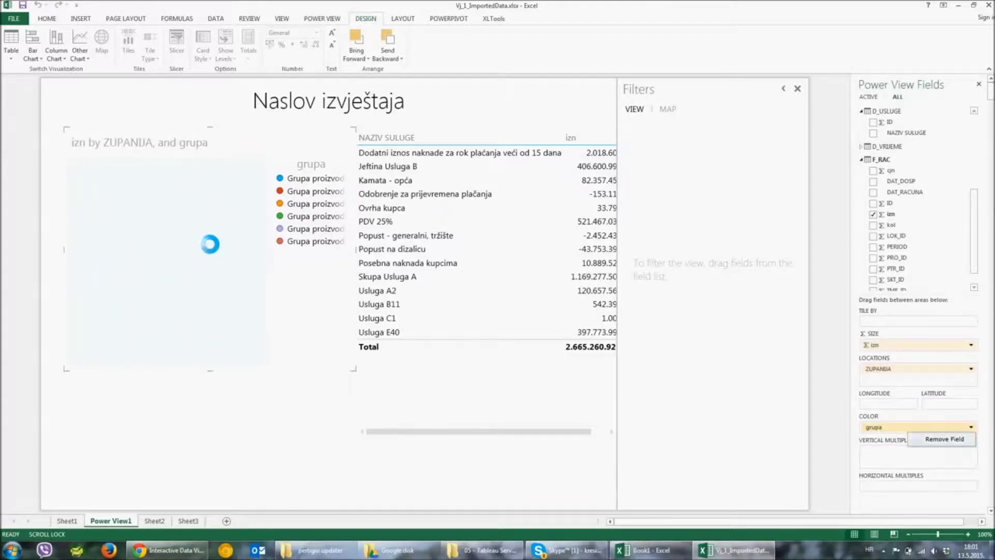
{"action": "left_click", "coordinate": [944, 439]}
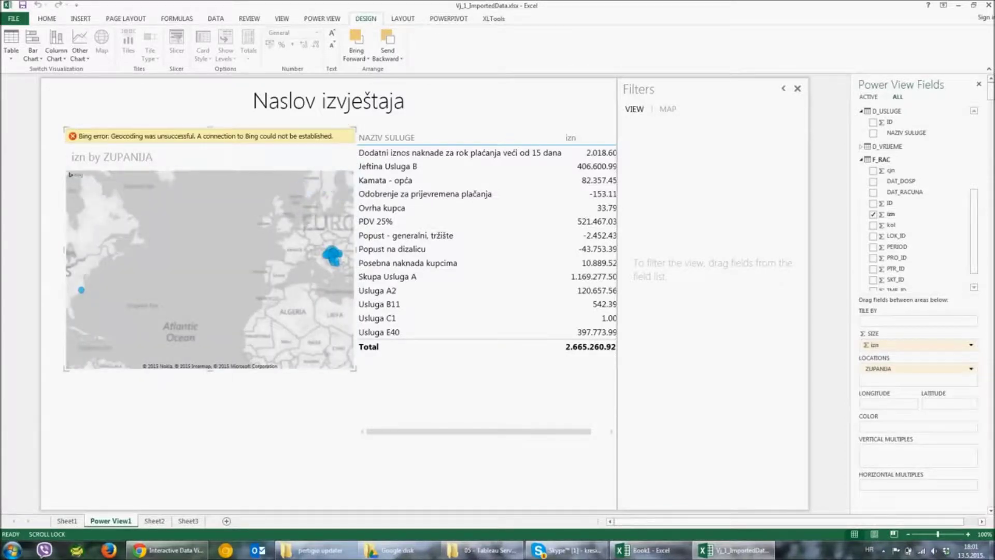
{"action": "scroll", "coordinate": [918, 197], "scroll_direction": "up", "scroll_amount": 3}
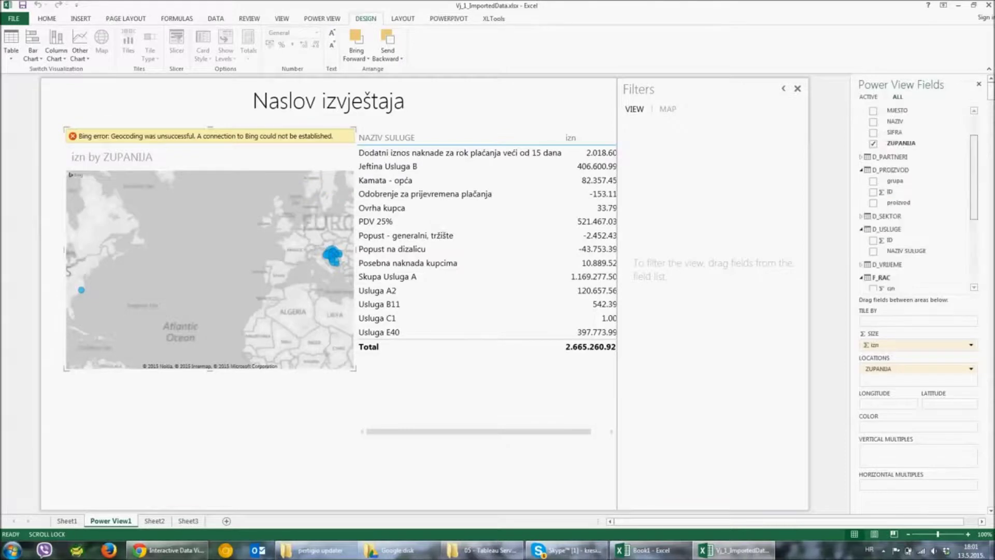
{"action": "scroll", "coordinate": [918, 197], "scroll_direction": "up", "scroll_amount": 3}
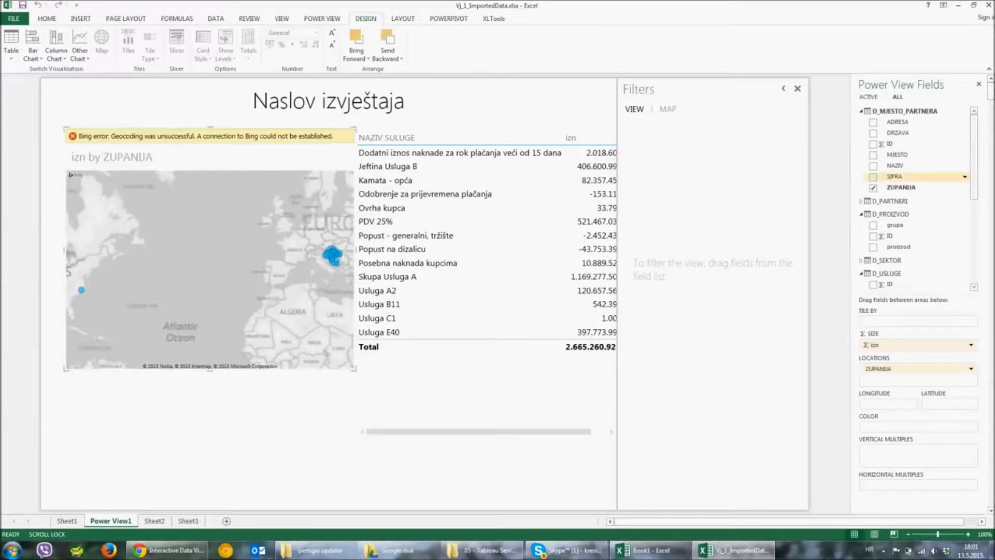
- Add a ZUPANIJA view filter excluding the '-' and N/A counties
{"action": "left_click_drag", "start_coordinate": [905, 190], "coordinate": [721, 221]}
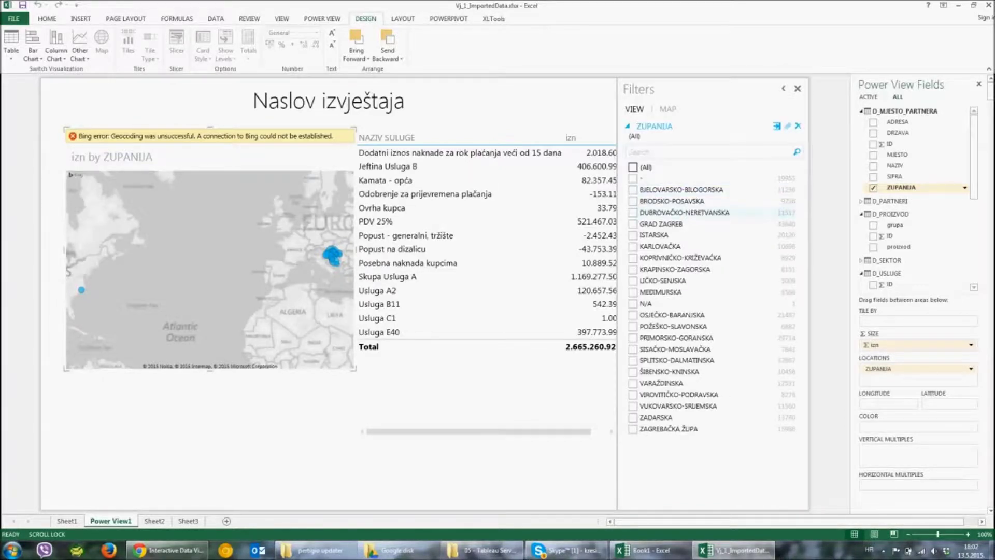
{"action": "left_click", "coordinate": [633, 167]}
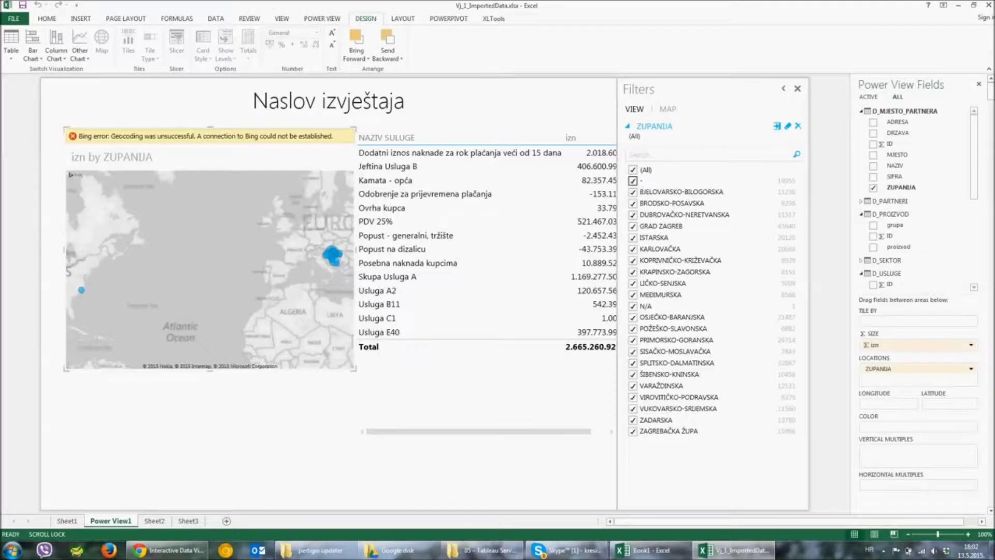
{"action": "left_click", "coordinate": [633, 181]}
{"action": "left_click", "coordinate": [633, 306]}
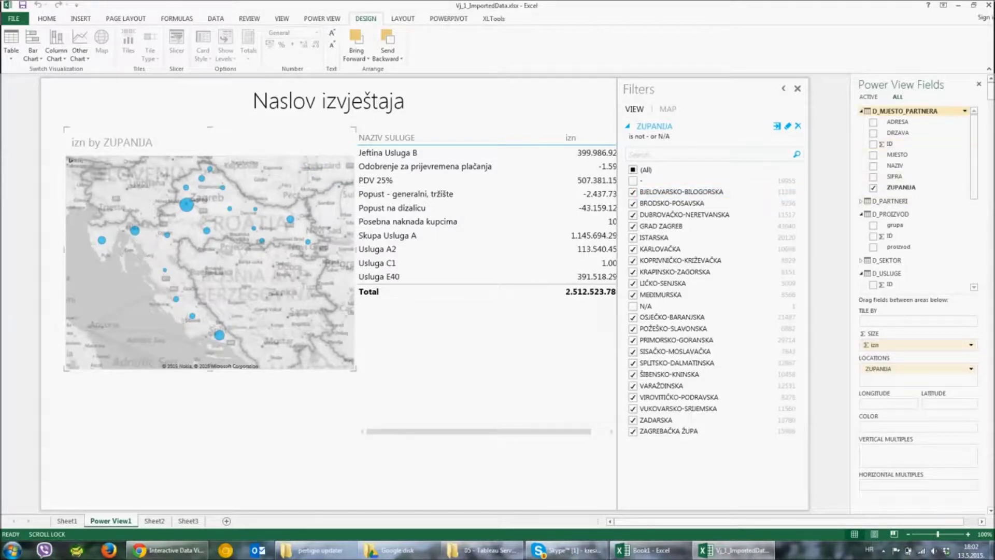
{"action": "left_click", "coordinate": [861, 111]}
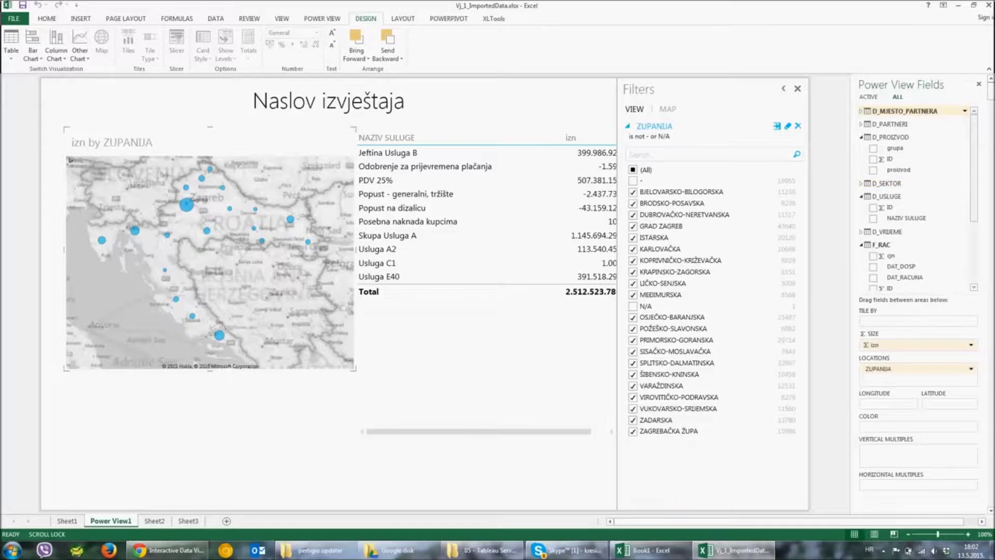
- Add a grupa view filter excluding Grupa proizvoda E and Grupa proizvoda X
{"action": "mouse_move", "coordinate": [895, 149]}
{"action": "left_mouse_down"}
{"action": "mouse_move", "coordinate": [912, 167]}
{"action": "mouse_move", "coordinate": [650, 461]}
{"action": "left_mouse_up"}
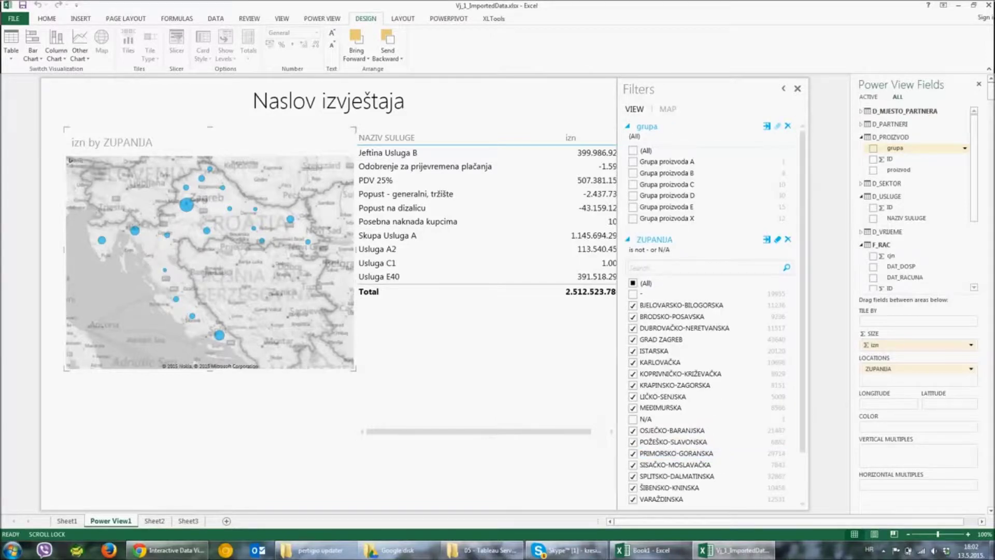
{"action": "left_click", "coordinate": [633, 164]}
{"action": "left_click", "coordinate": [632, 198]}
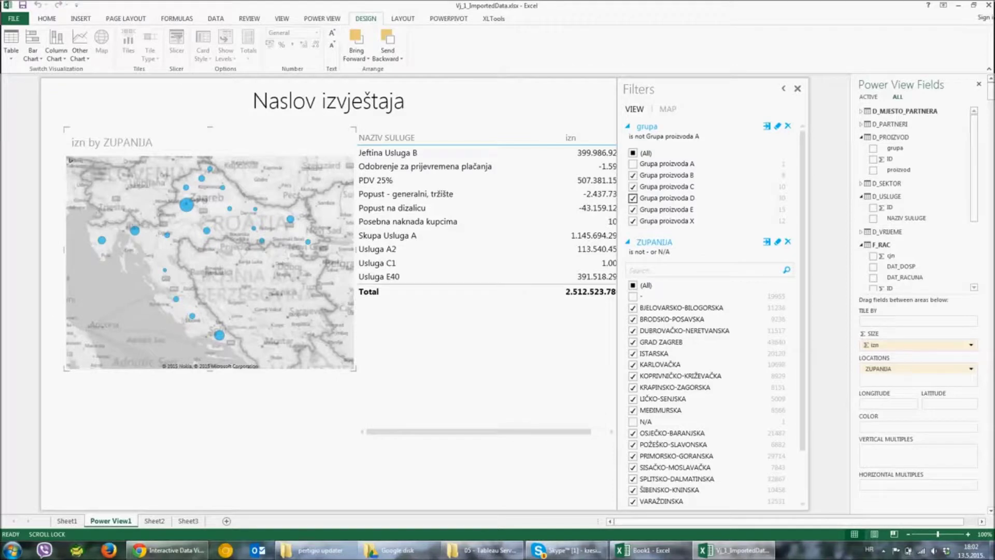
{"action": "left_click", "coordinate": [632, 210]}
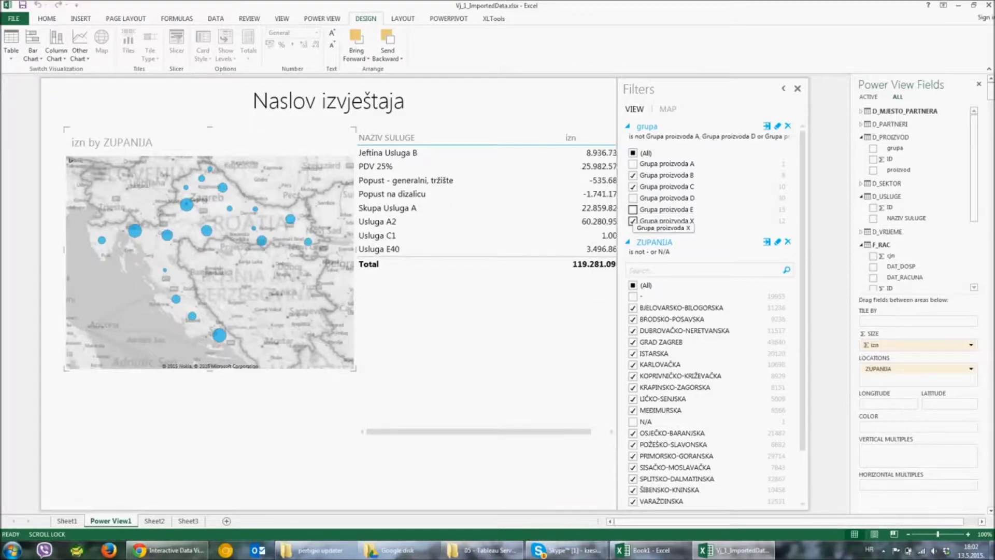
{"action": "left_click", "coordinate": [633, 221]}
{"action": "mouse_move", "coordinate": [342, 171]}
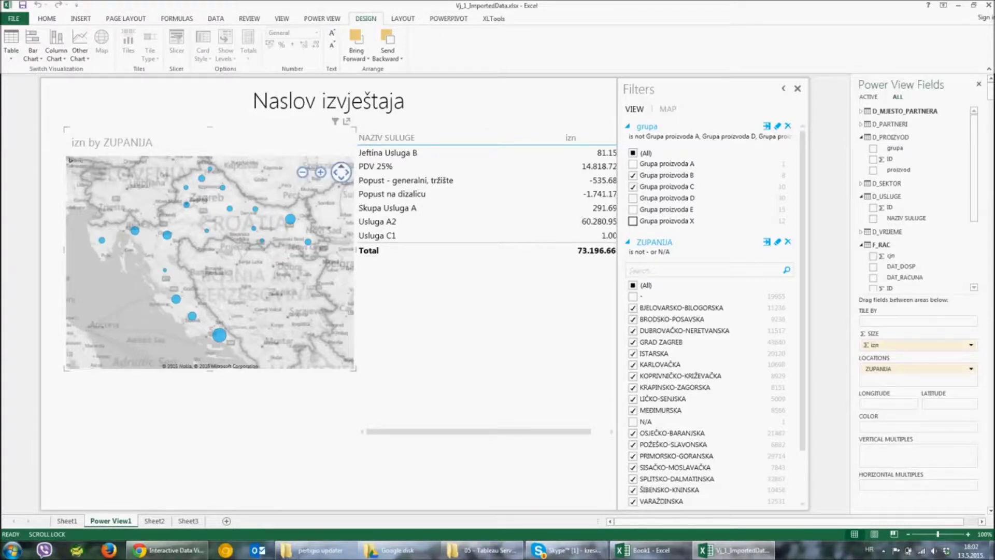
{"action": "left_click", "coordinate": [633, 164]}
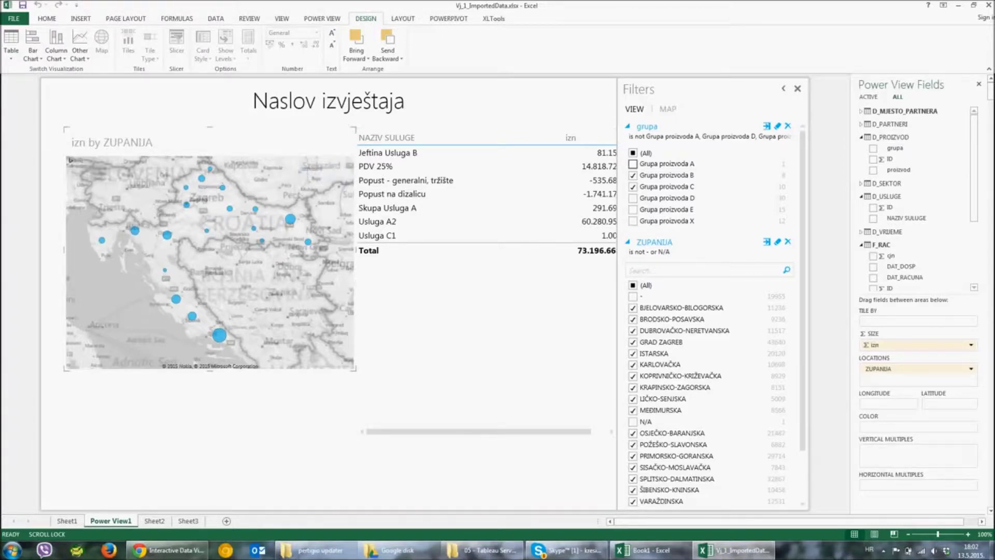
{"action": "left_click", "coordinate": [633, 198]}
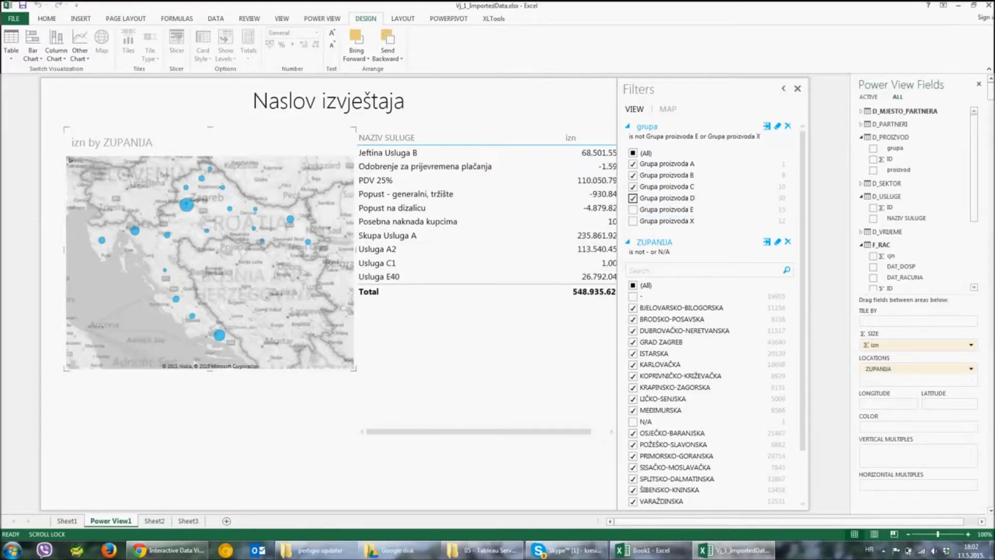